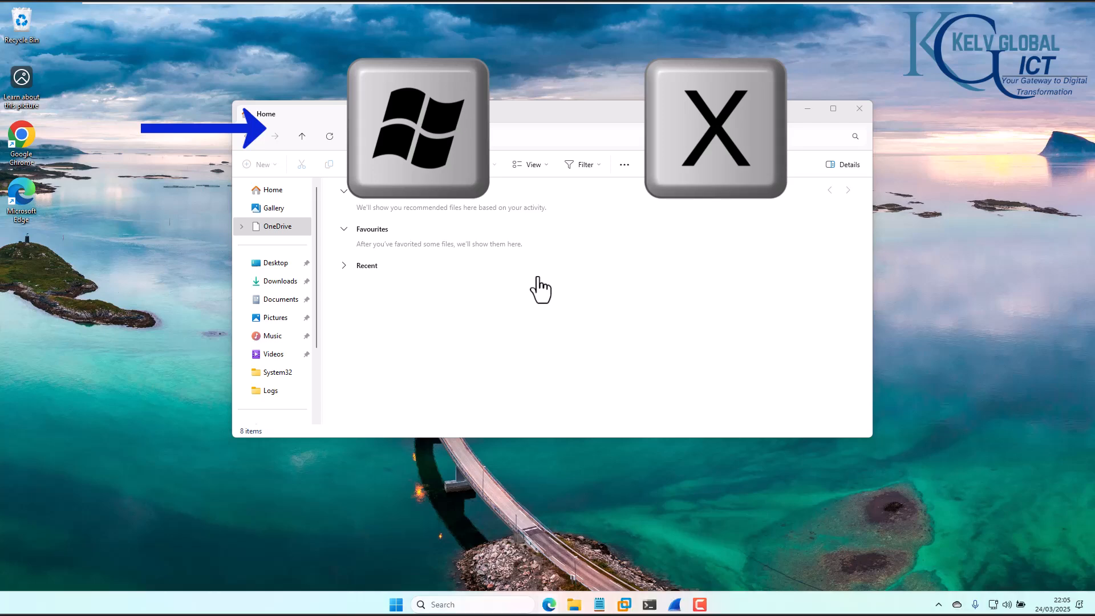
# Step: Open the quick link menu of system tools
pyautogui.press('super+x')
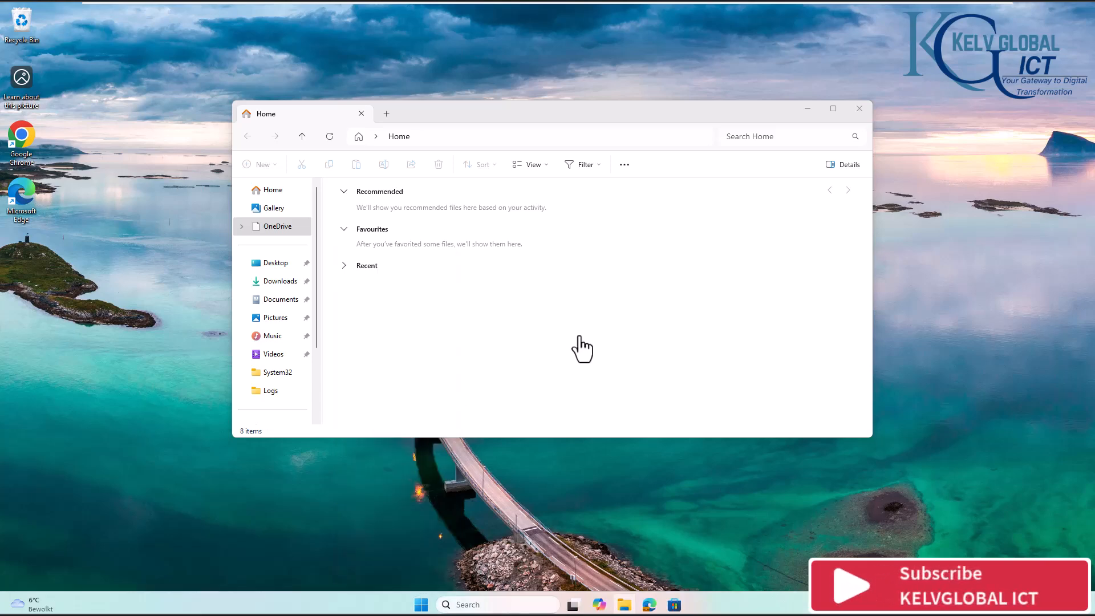
# Step: Create a second virtual desktop and open Microsoft Edge on it
pyautogui.press('super')
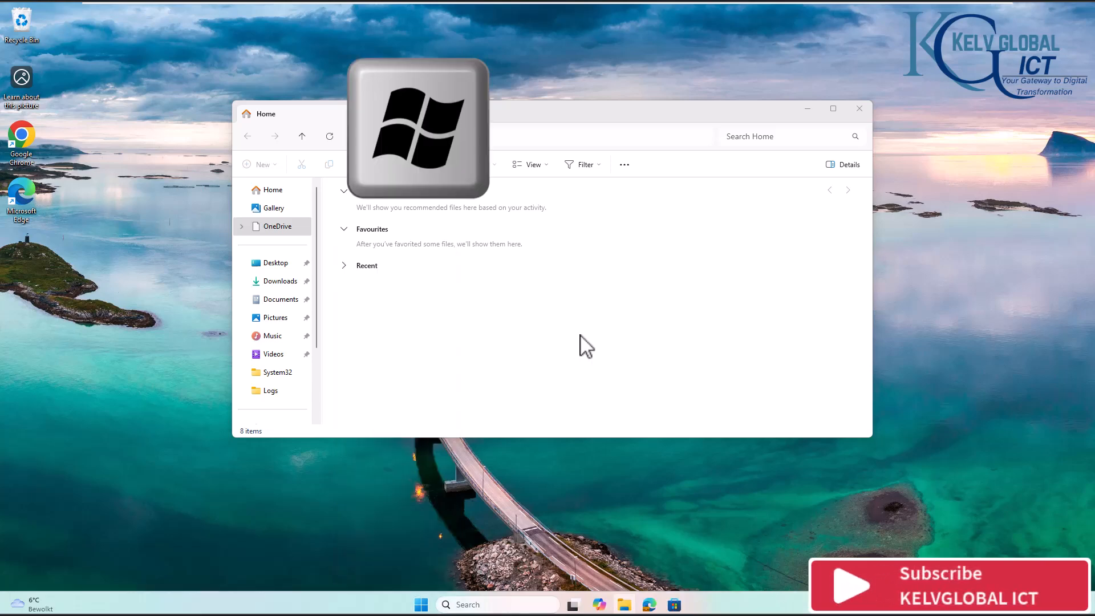
pyautogui.press('super')
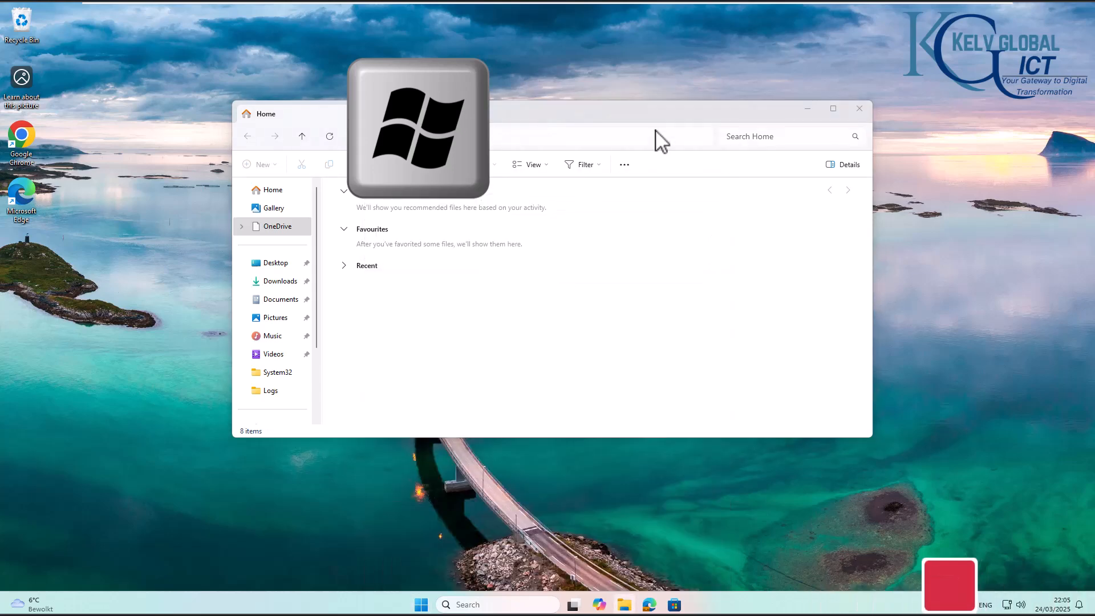
pyautogui.press('ctrl')
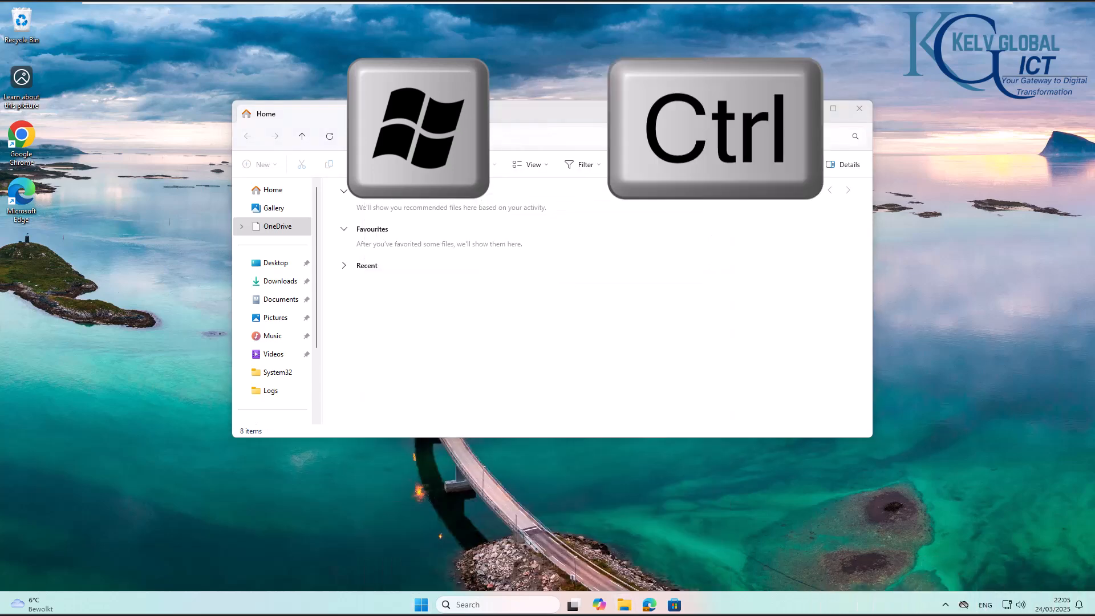
pyautogui.press('super+ctrl+d')
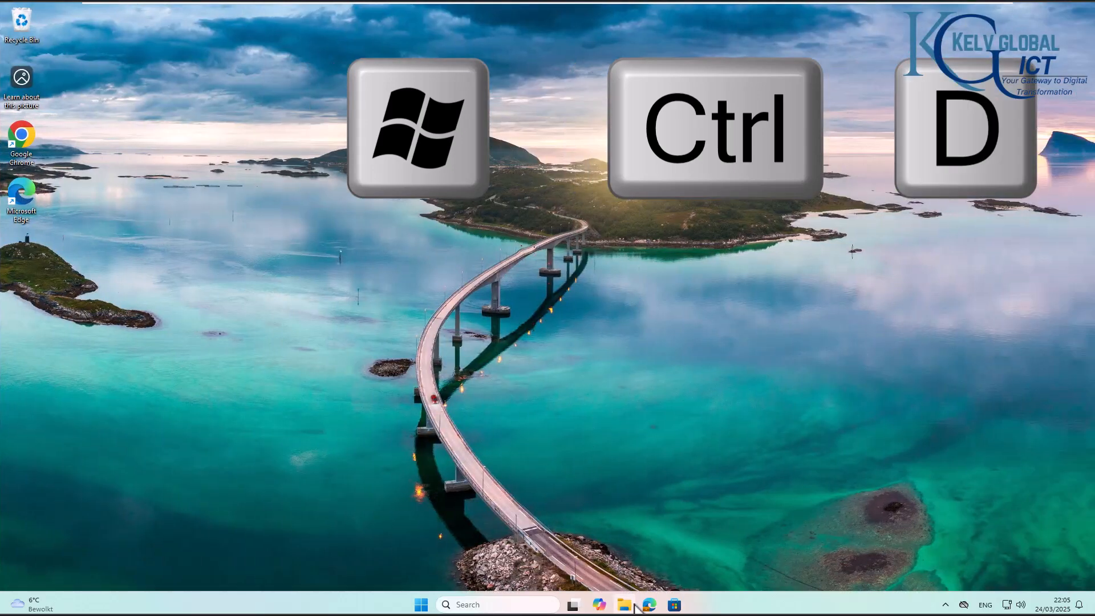
pyautogui.click(671, 604)
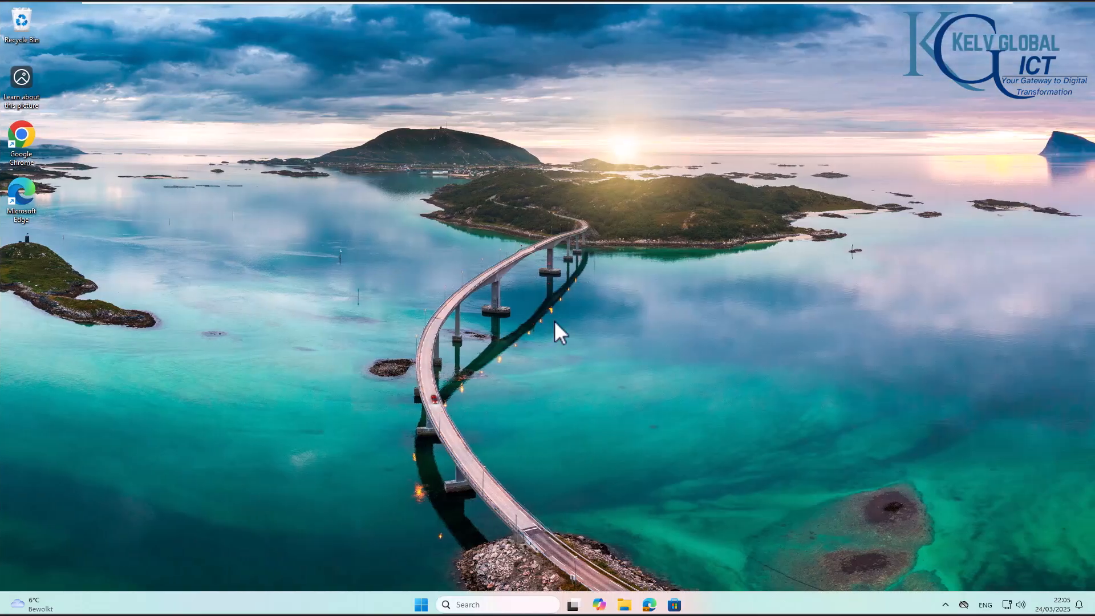
# Step: Add a third virtual desktop, and cycle back to Desktop 1 and forward again to Desktop 3
pyautogui.press('ctrl+super+d')
pyautogui.press('super')
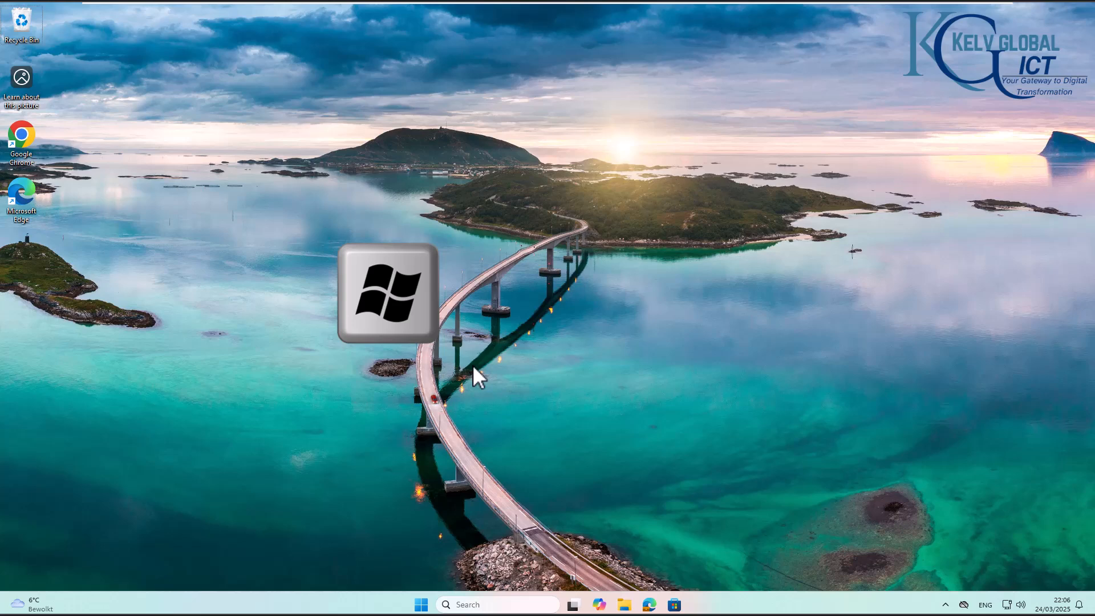
pyautogui.press('ctrl')
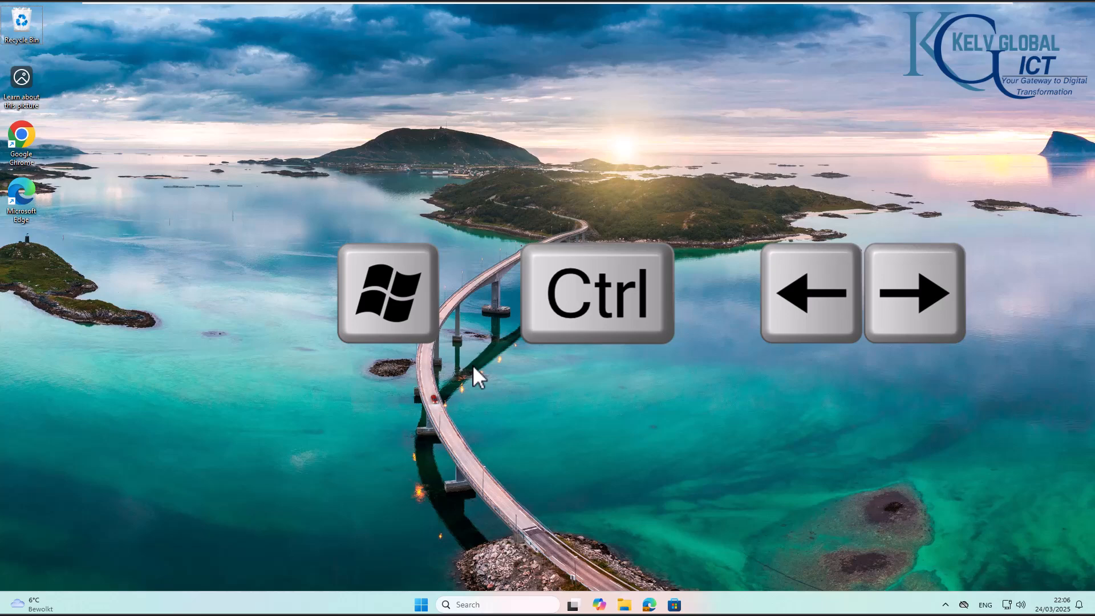
pyautogui.press('super+ctrl+Left')
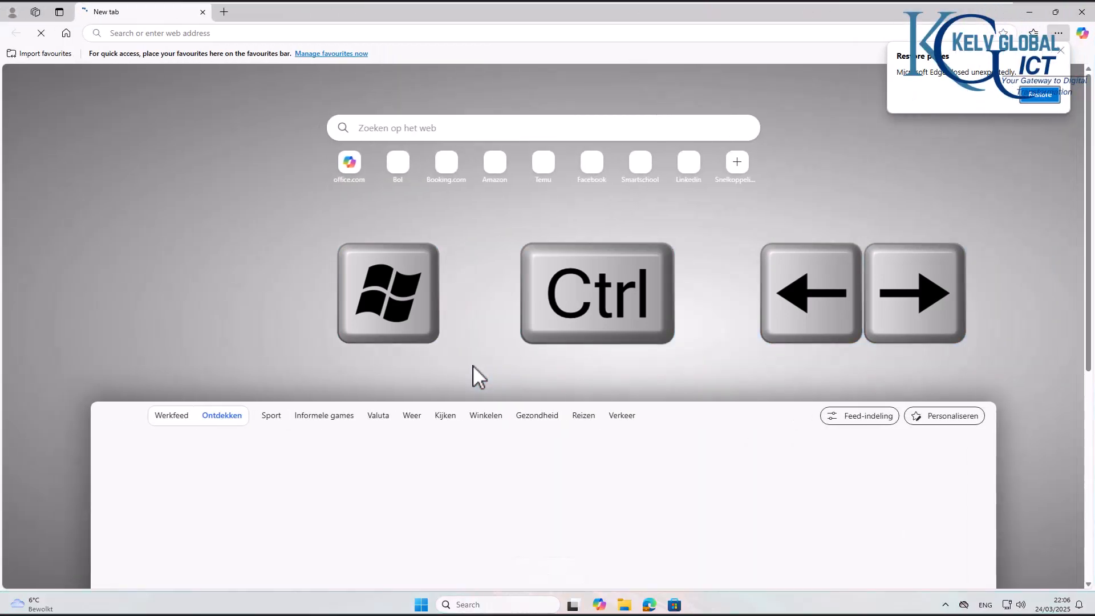
pyautogui.press('super+ctrl+Left')
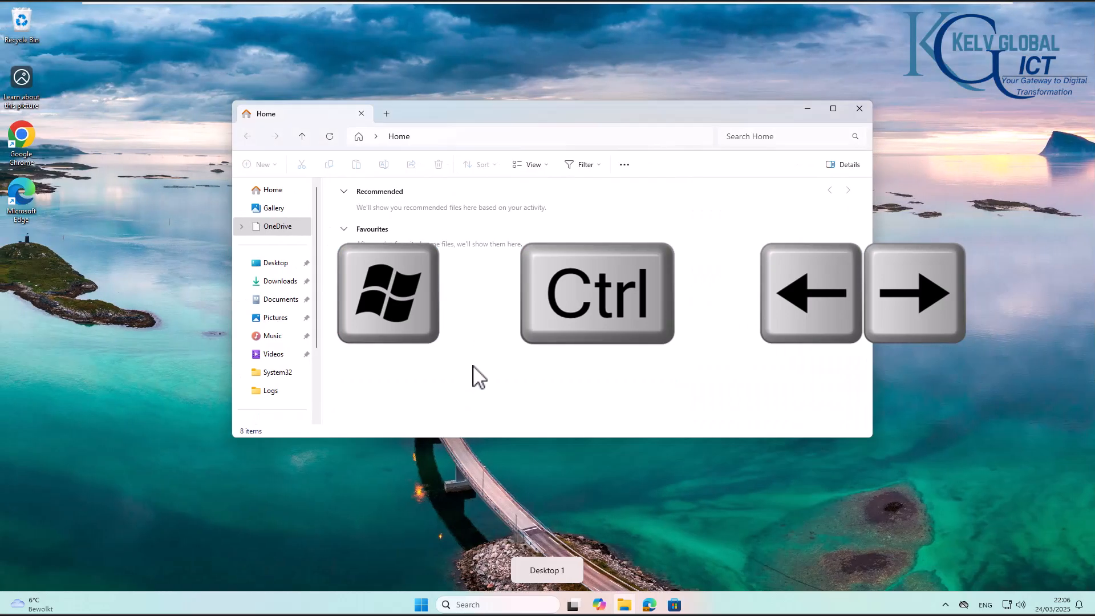
pyautogui.press('super+ctrl+Right')
pyautogui.press('super+ctrl+Right')
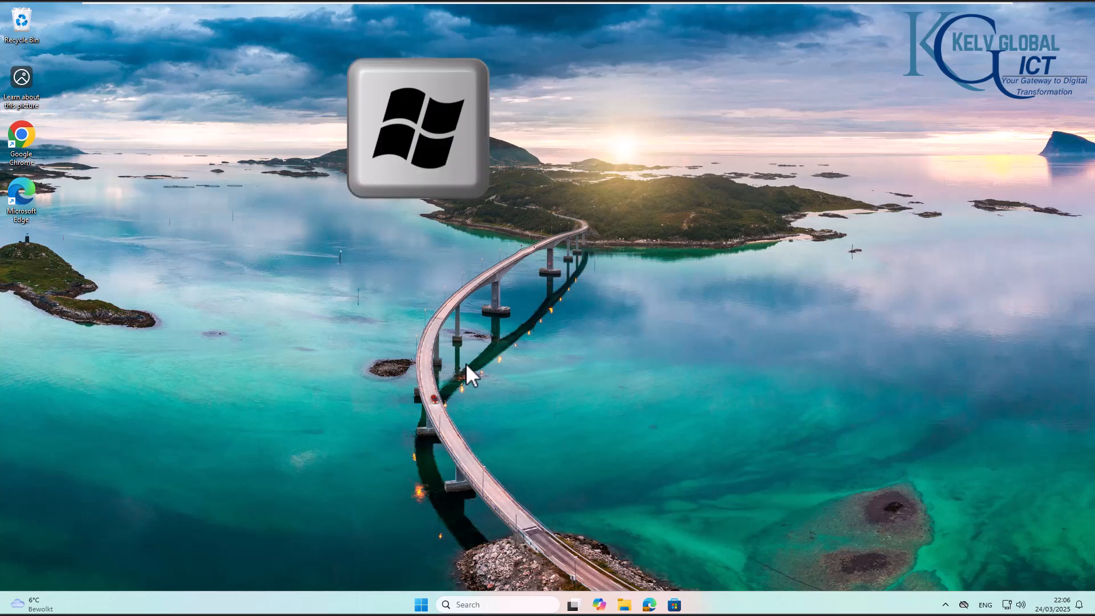
# Step: Show all virtual desktops in Task View and switch to Desktop 1
pyautogui.press('super+Tab')
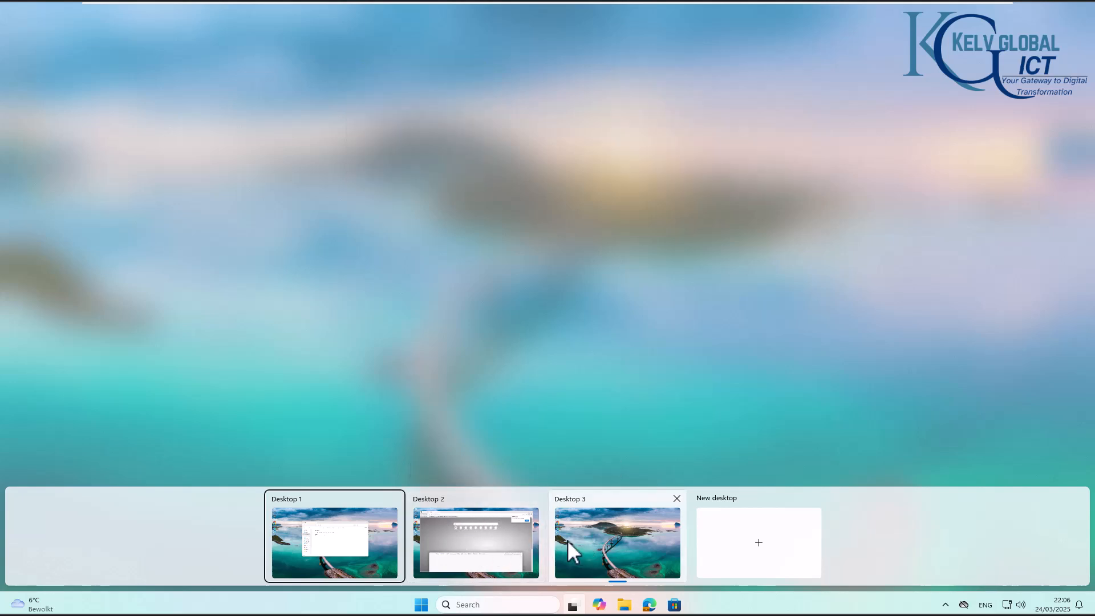
pyautogui.click(542, 196)
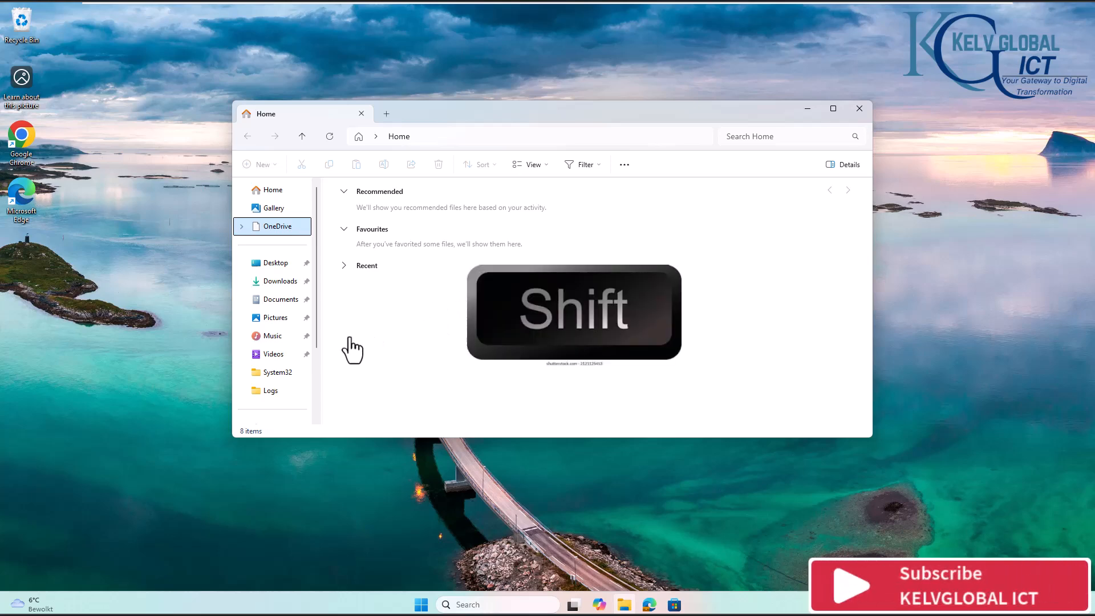
# Step: Compare the extended context menu of the System32 folder with its standard menu and additional options
pyautogui.keyDown('shift'); pyautogui.rightClick(281, 373); pyautogui.keyUp('shift')
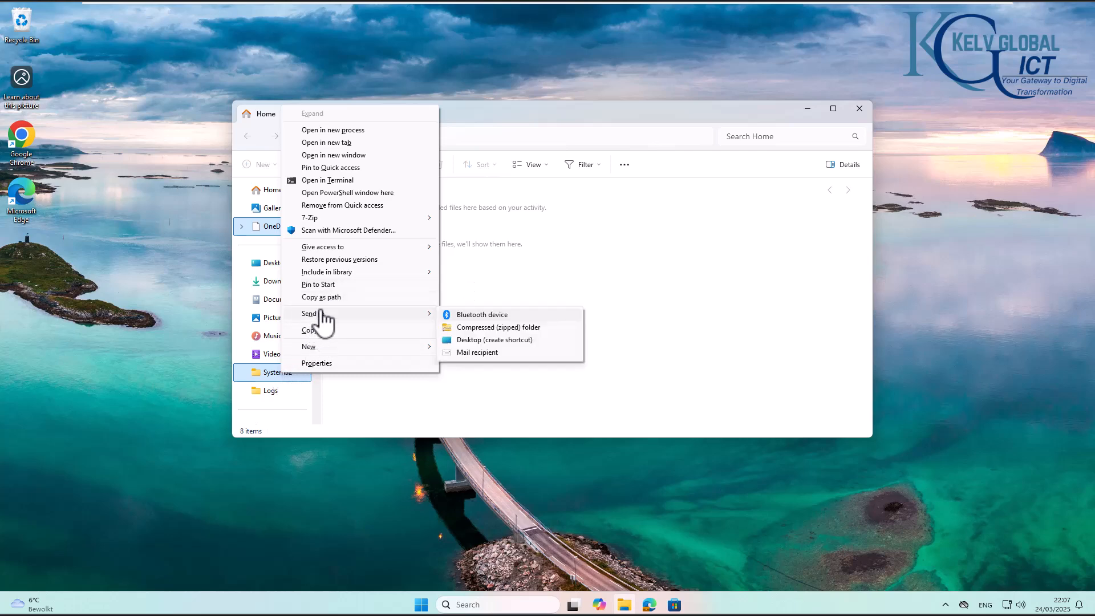
pyautogui.click(270, 379)
pyautogui.rightClick(268, 370)
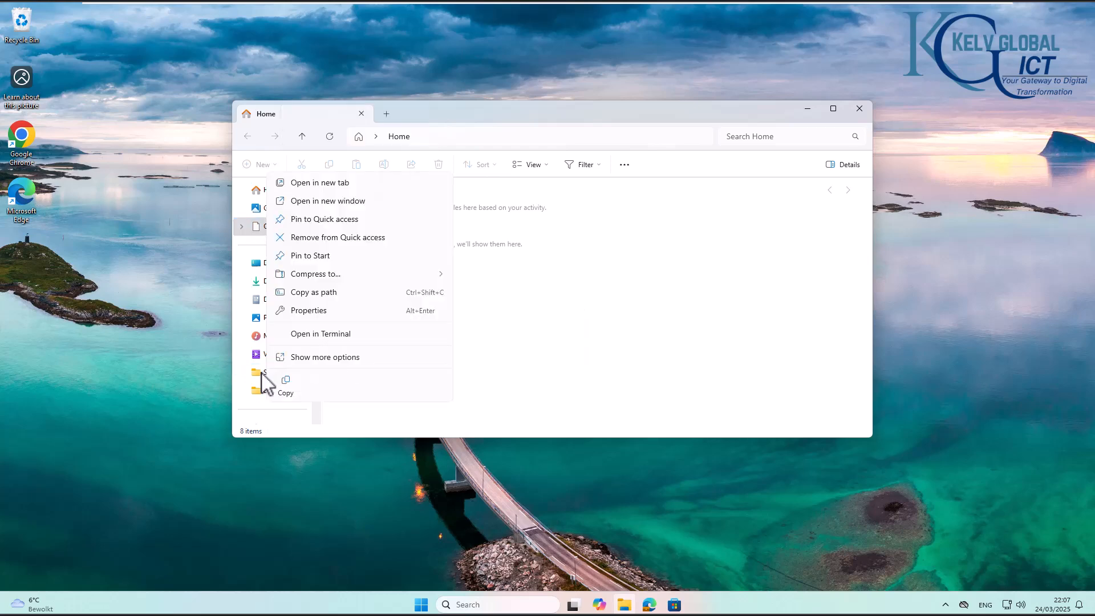
pyautogui.click(305, 358)
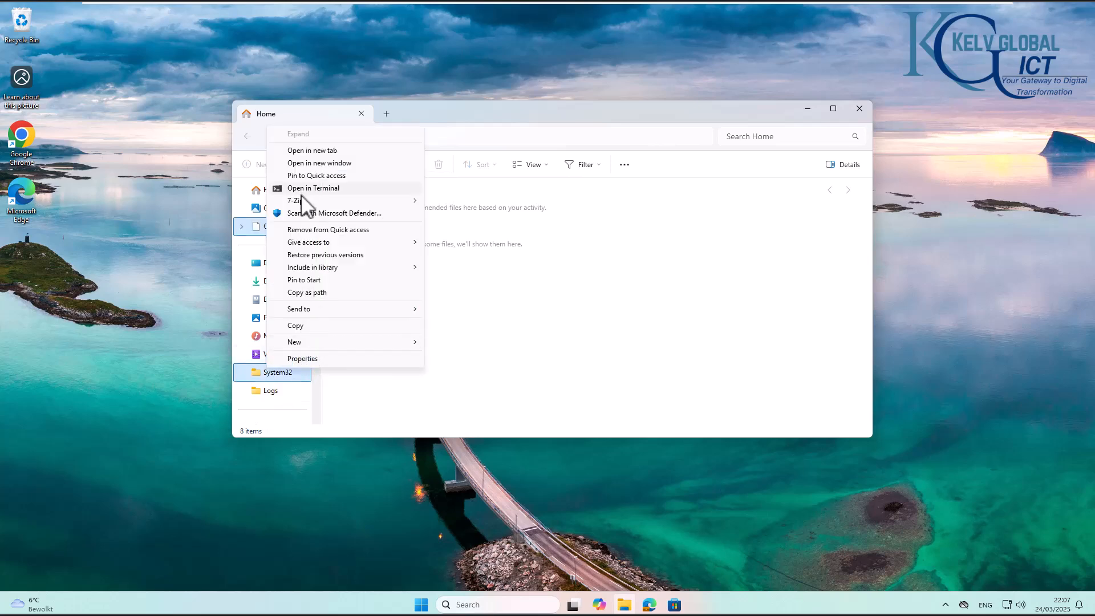
pyautogui.click(479, 307)
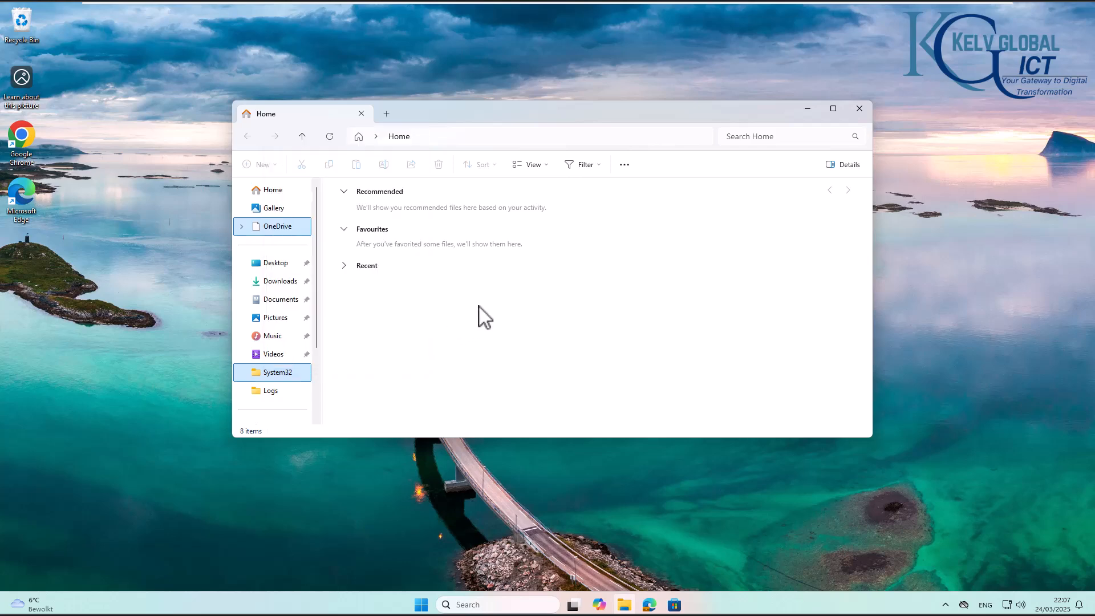
# Step: Open the Downloads folder and create a folder in it with the default name
pyautogui.click(281, 282)
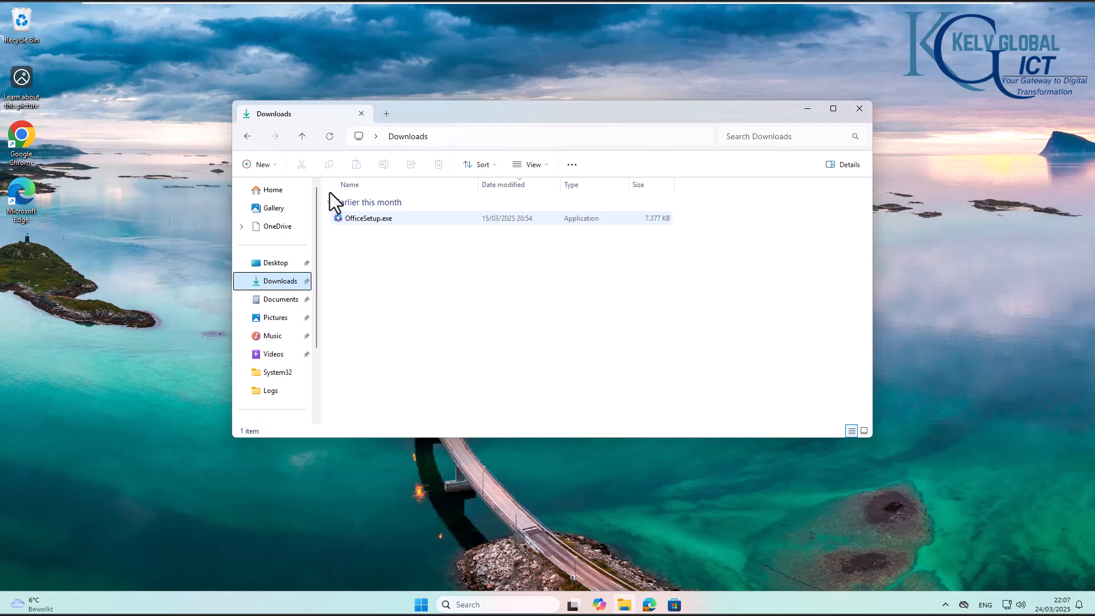
pyautogui.rightClick(358, 284)
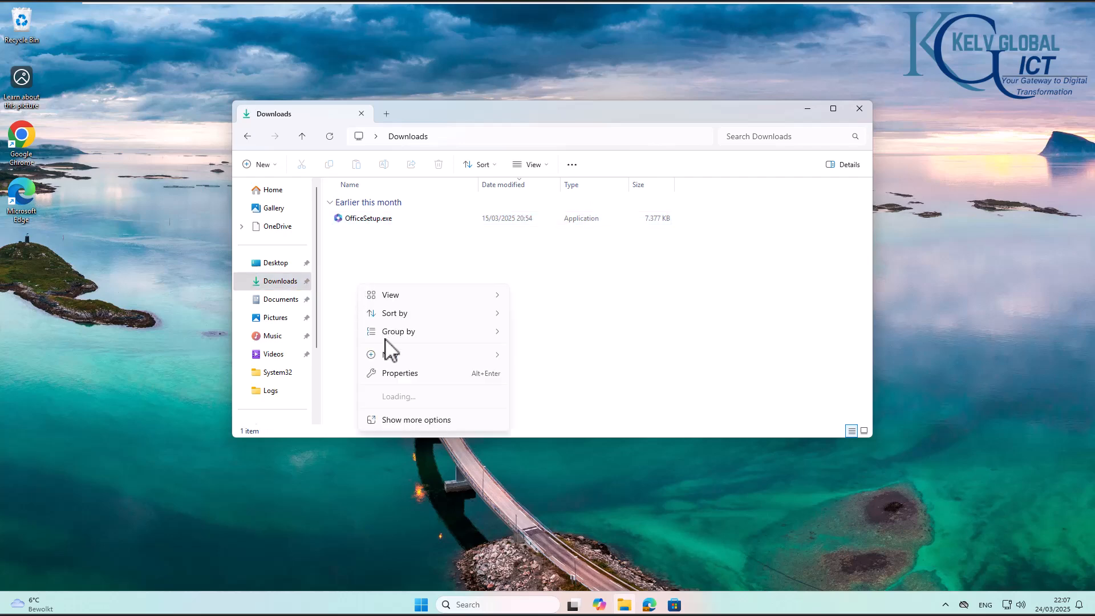
pyautogui.moveTo(399, 354)
pyautogui.click(523, 358)
pyautogui.click(399, 371)
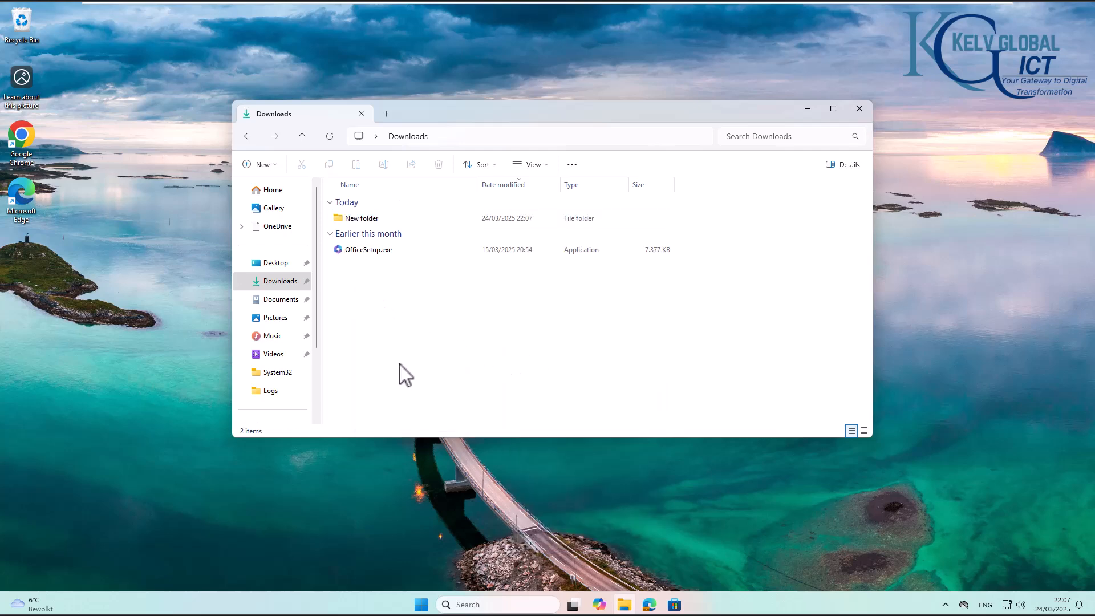
# Step: Compare the extended and the standard context menus of the new folder in Downloads
pyautogui.rightClick(363, 220)
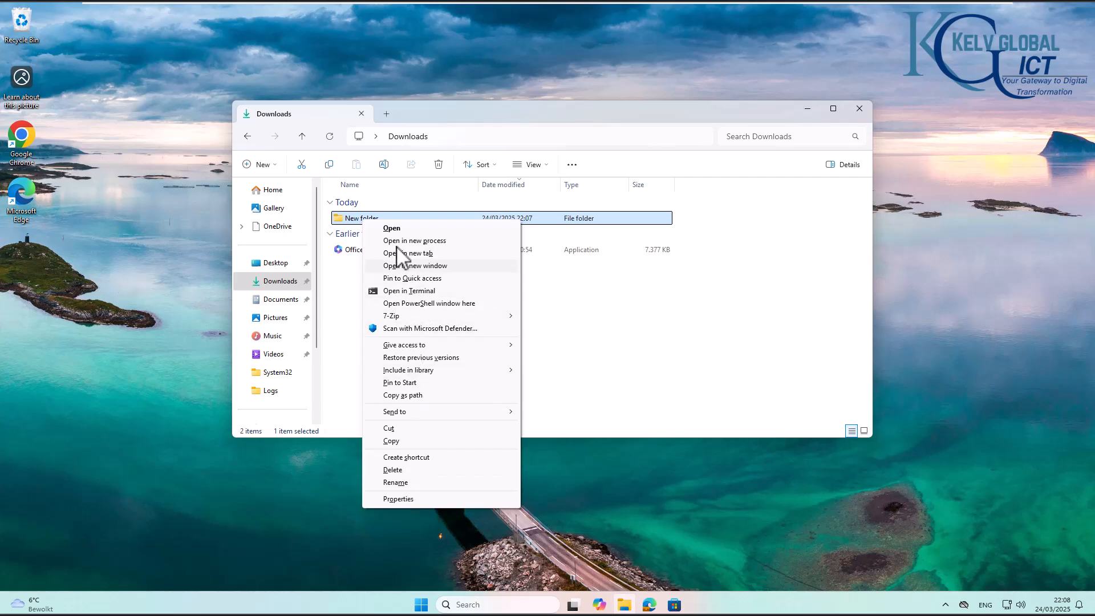
pyautogui.click(350, 222)
pyautogui.rightClick(350, 221)
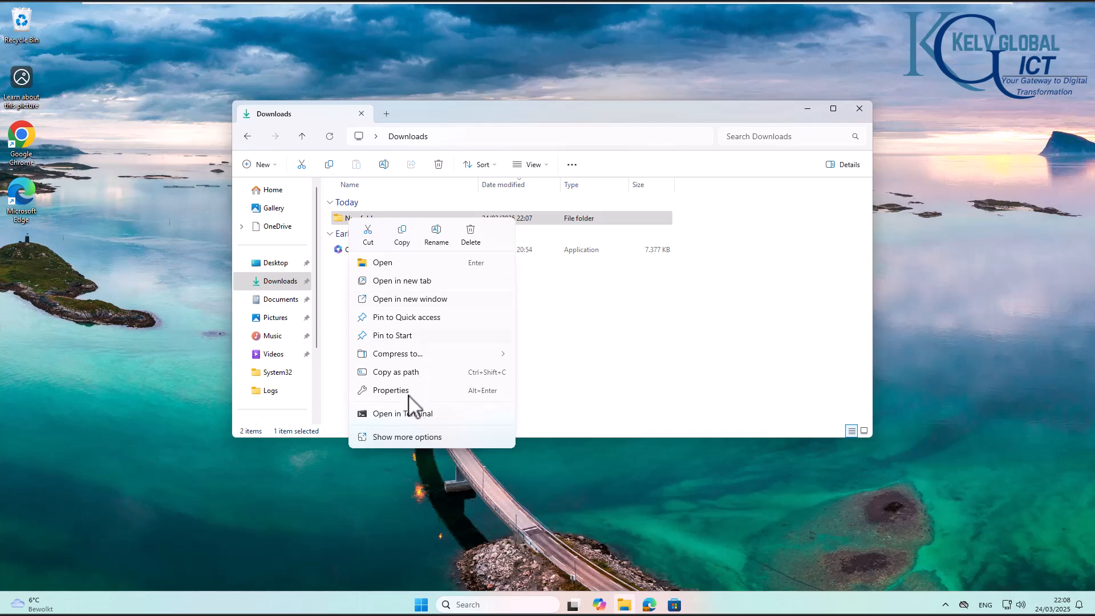
pyautogui.click(730, 244)
pyautogui.click(731, 245)
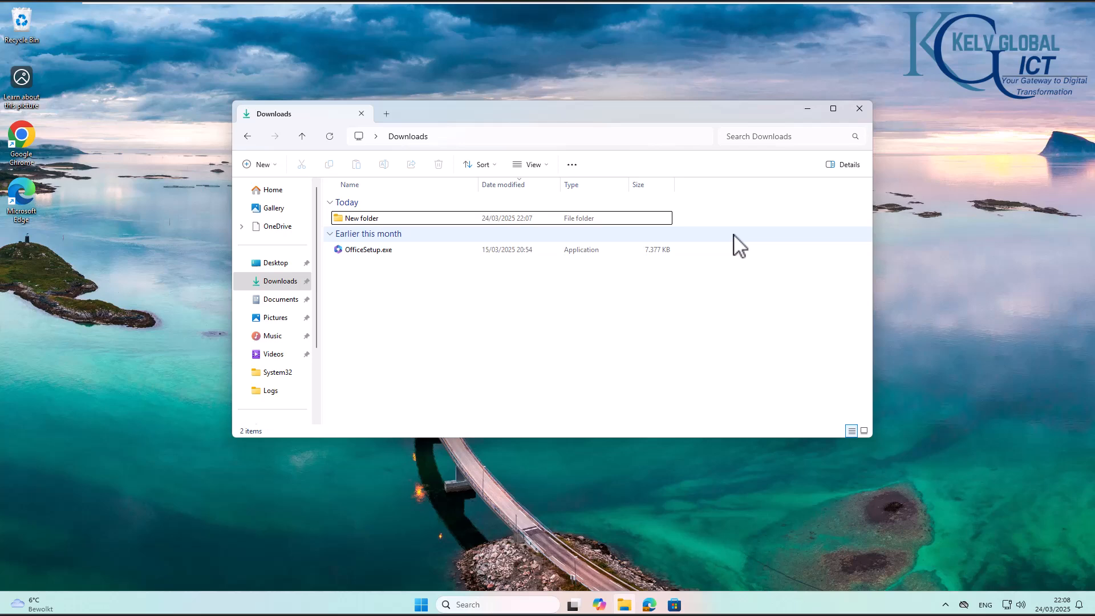
# Step: Select the Downloads path in the address bar for editing
pyautogui.press('alt')
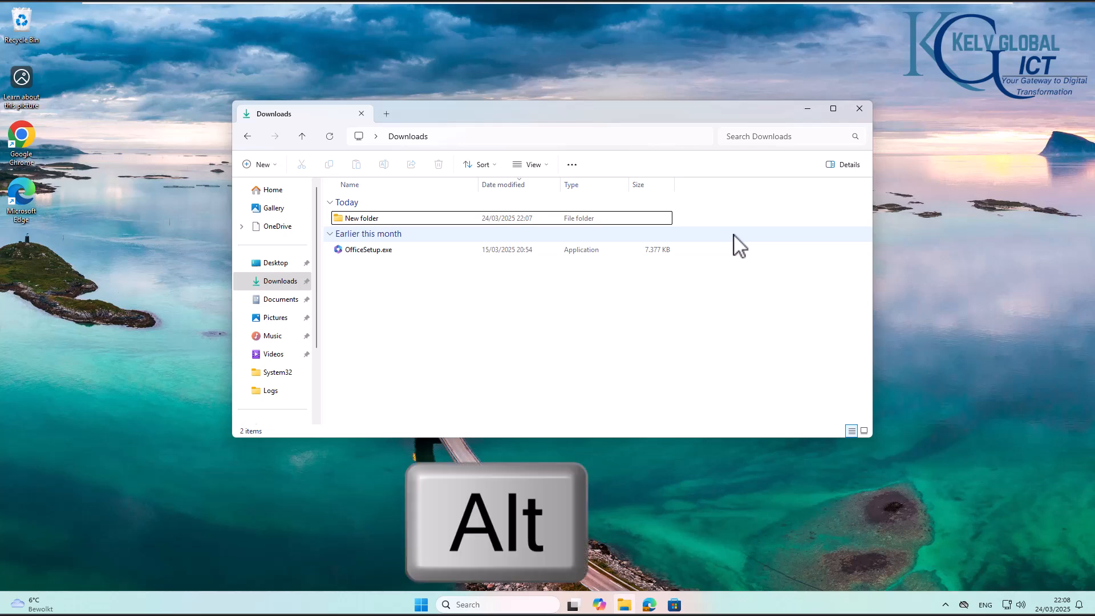
pyautogui.hotkey('alt', 'd')
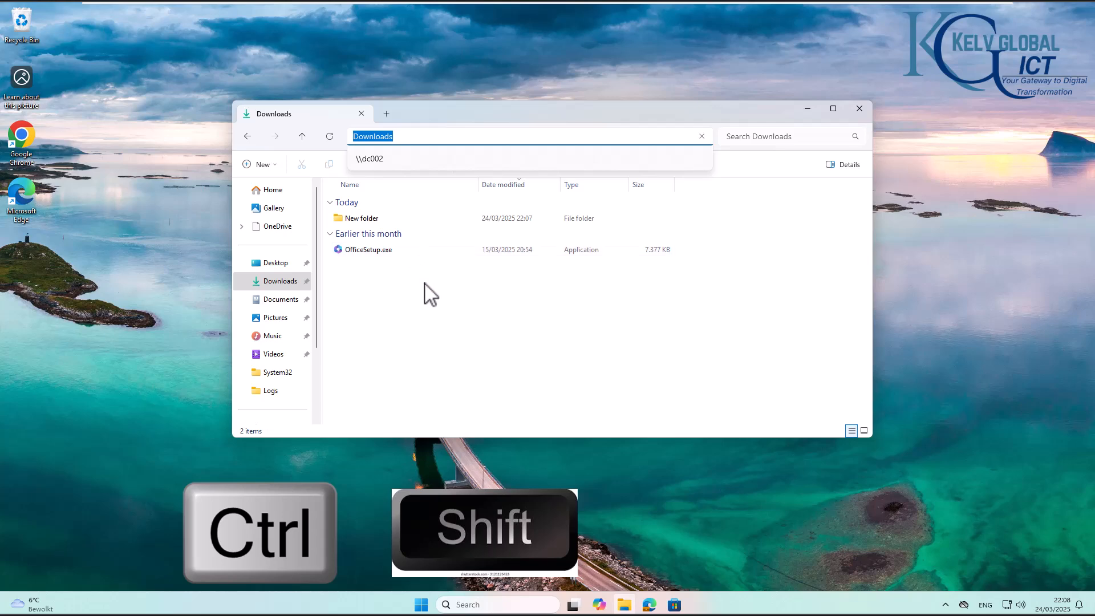
# Step: Create two more folders in Downloads, keeping their default names
pyautogui.hotkey('ctrl', 'shift', 'n')
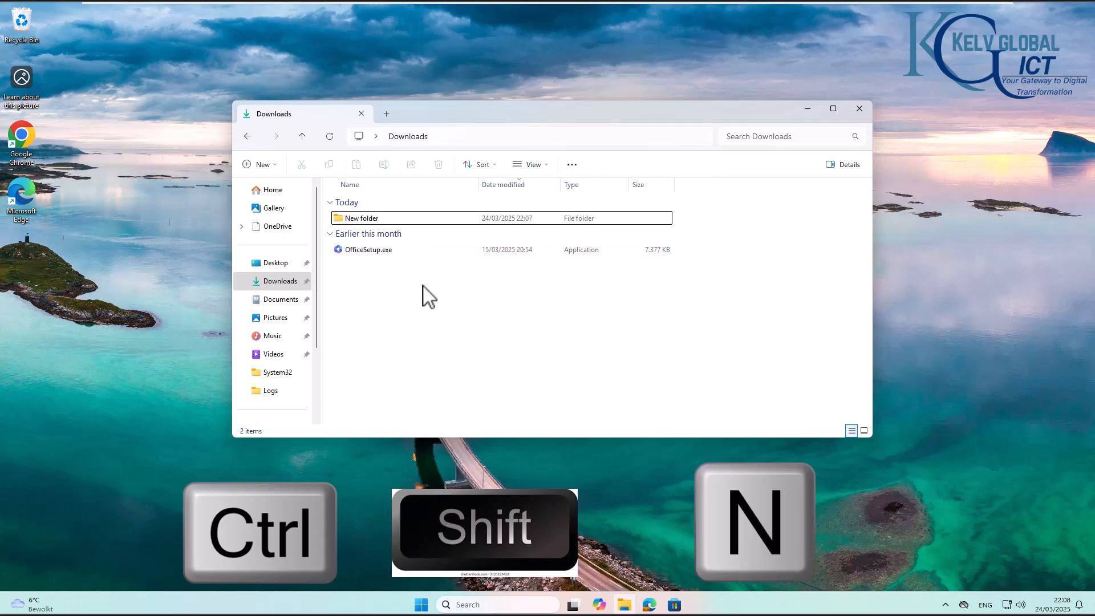
pyautogui.hotkey('ctrl', 'shift', 'n')
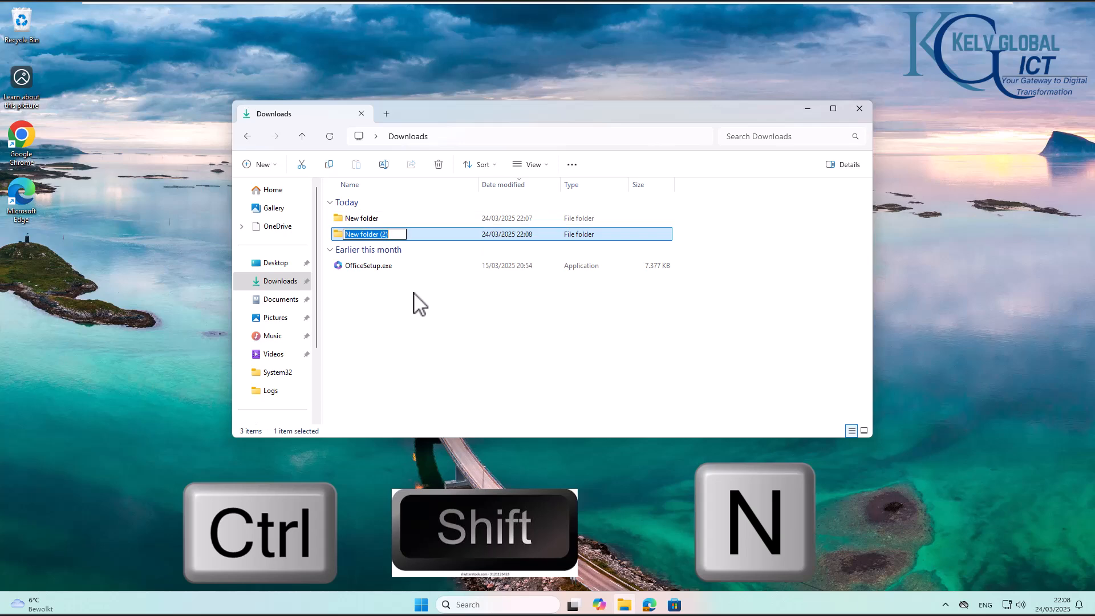
pyautogui.click(414, 294)
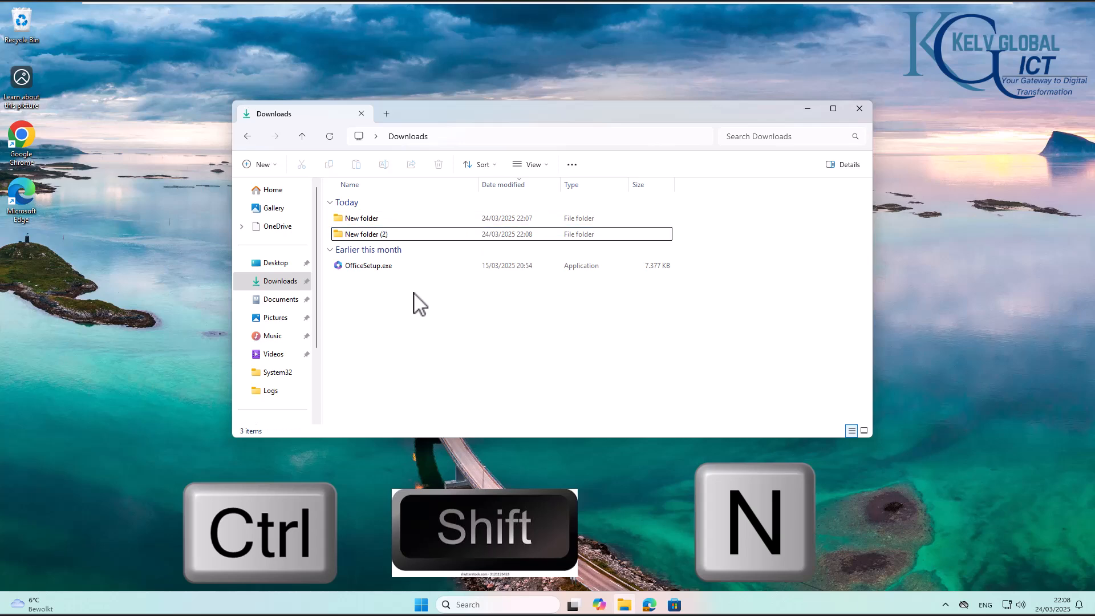
pyautogui.hotkey('ctrl', 'shift', 'n')
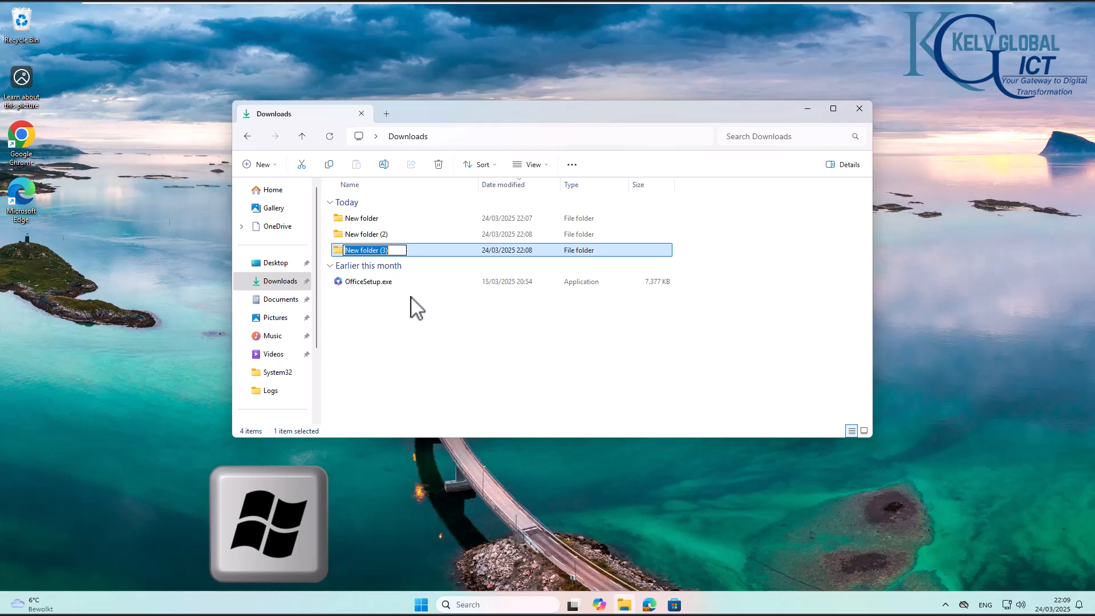
# Step: Open a new File Explorer window and move it over the Downloads window
pyautogui.press('super+e')
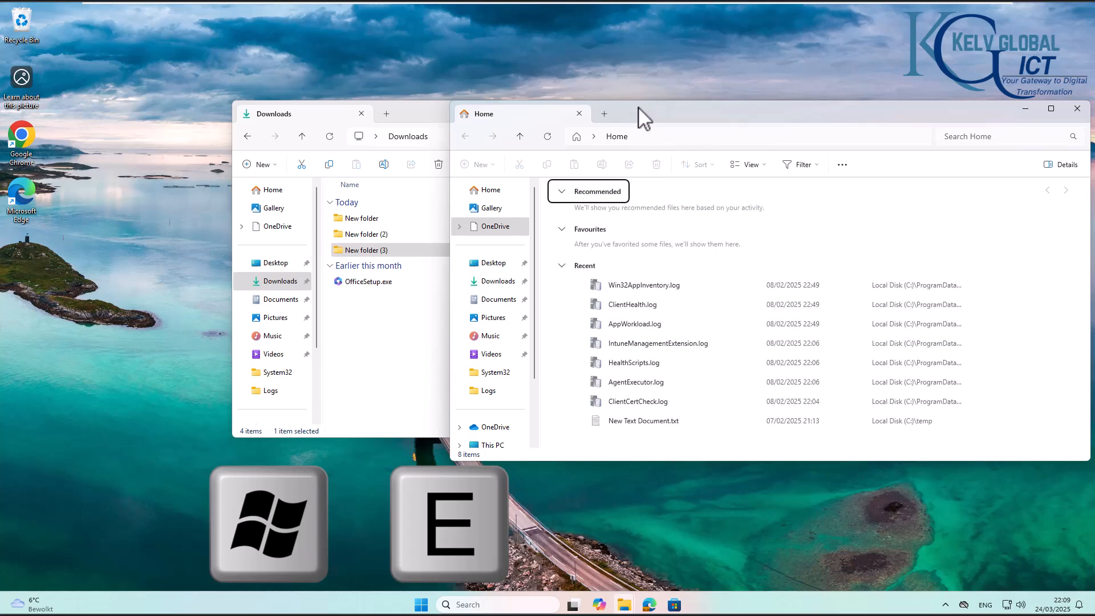
pyautogui.moveTo(639, 111); pyautogui.dragTo(375, 113)
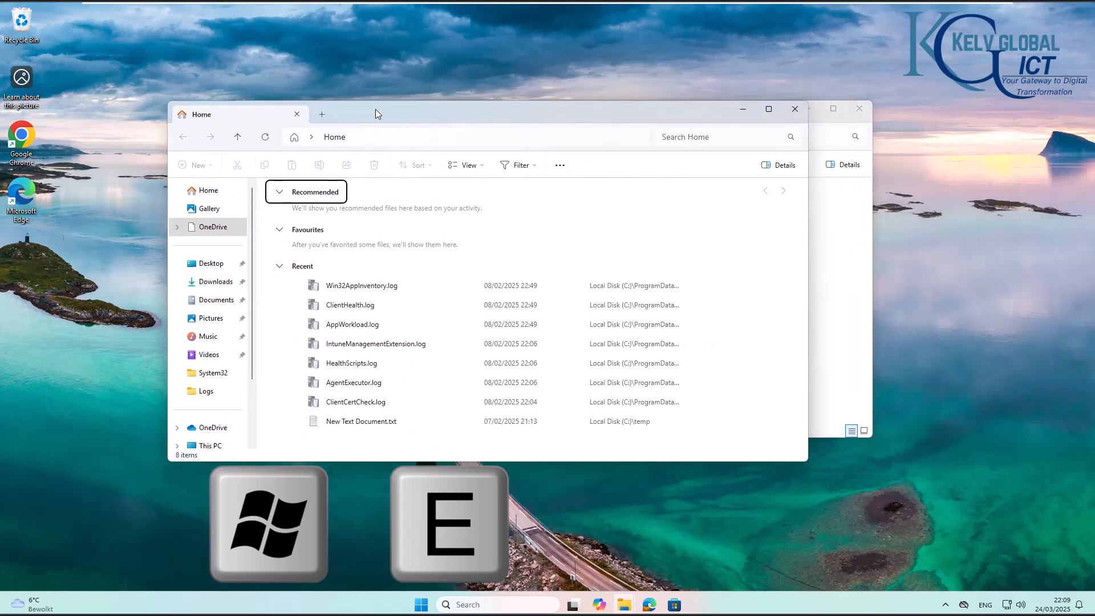
pyautogui.click(420, 604)
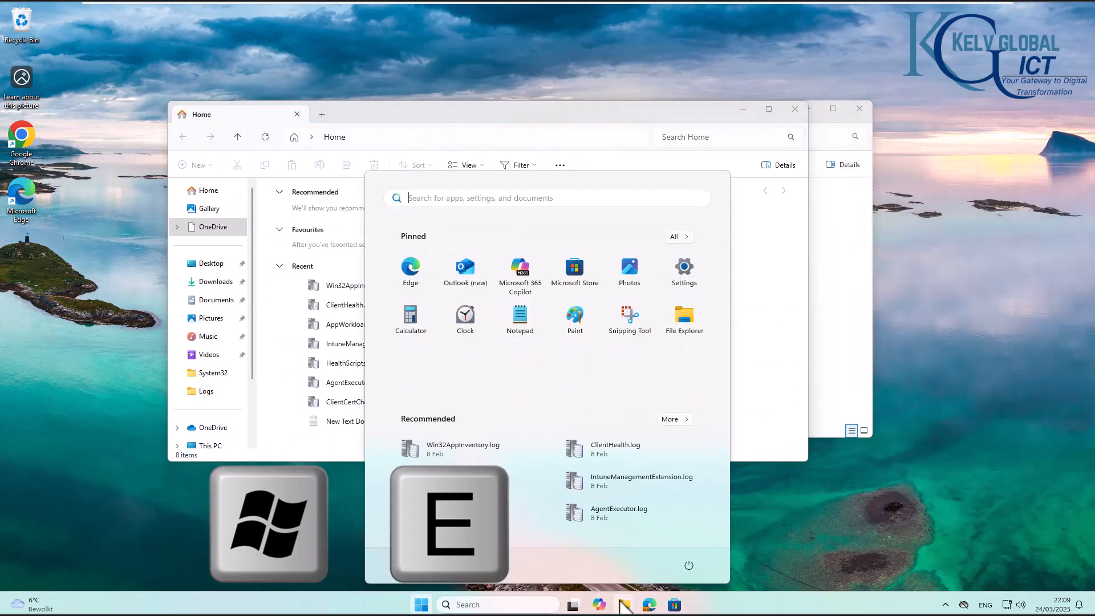
pyautogui.click(394, 110)
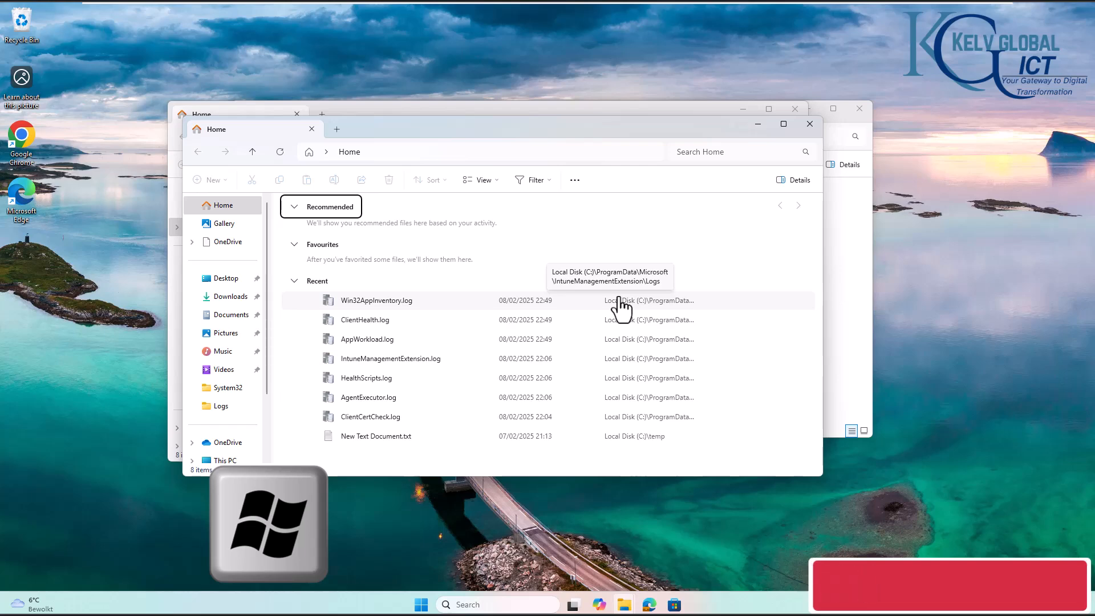
# Step: Open the clipboard history to view the copied items
pyautogui.press('super+v')
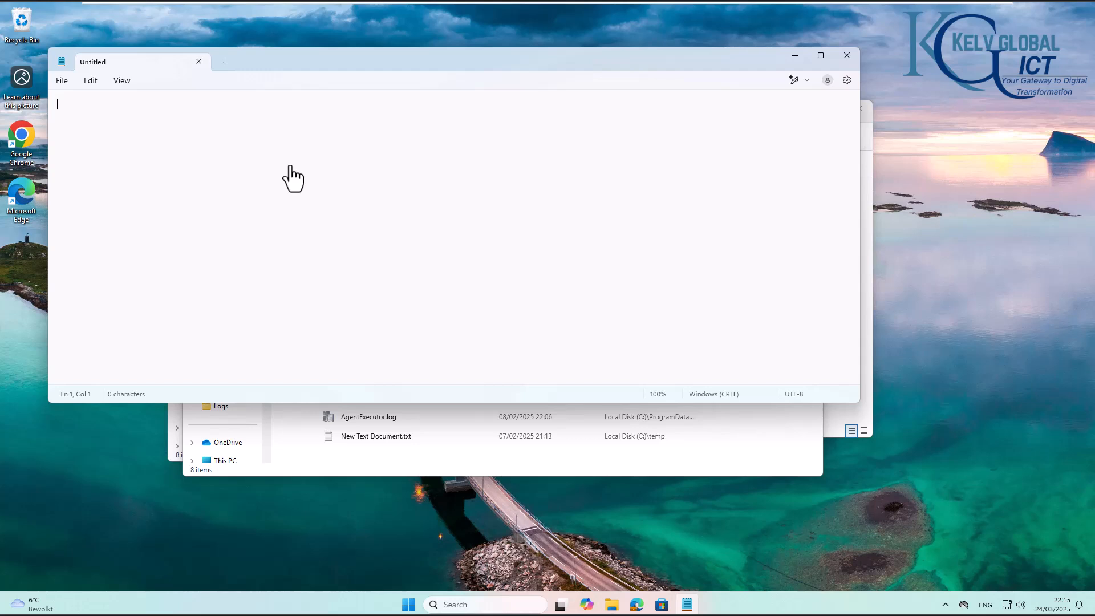
# Step: Insert smiling face, OK hand, two hearts and grinning face emojis from the emoji panel into the empty Notepad document
pyautogui.press('super')
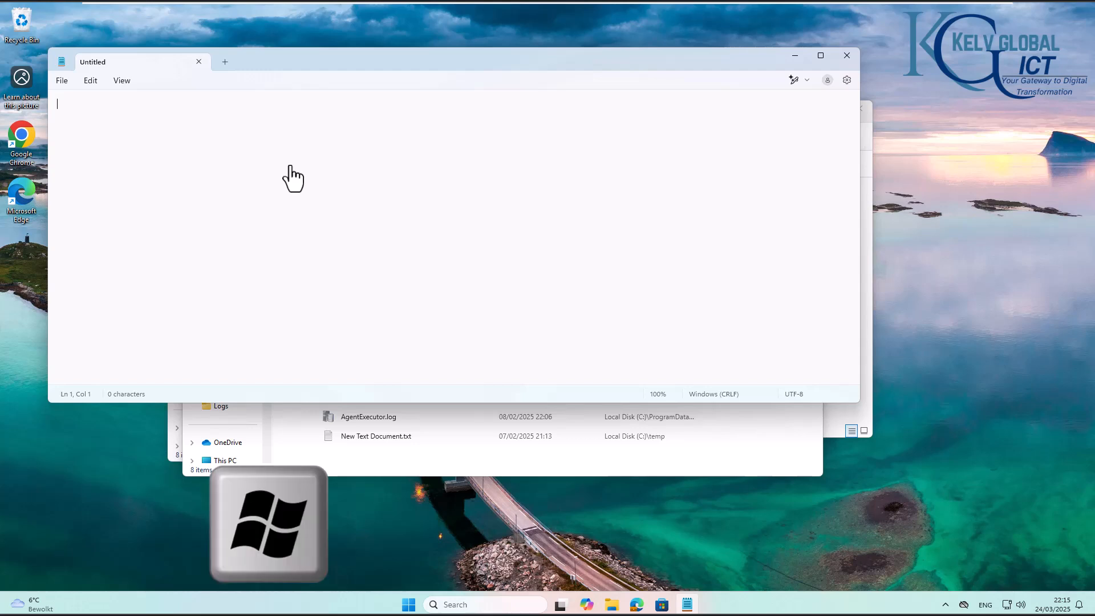
pyautogui.press('super+period')
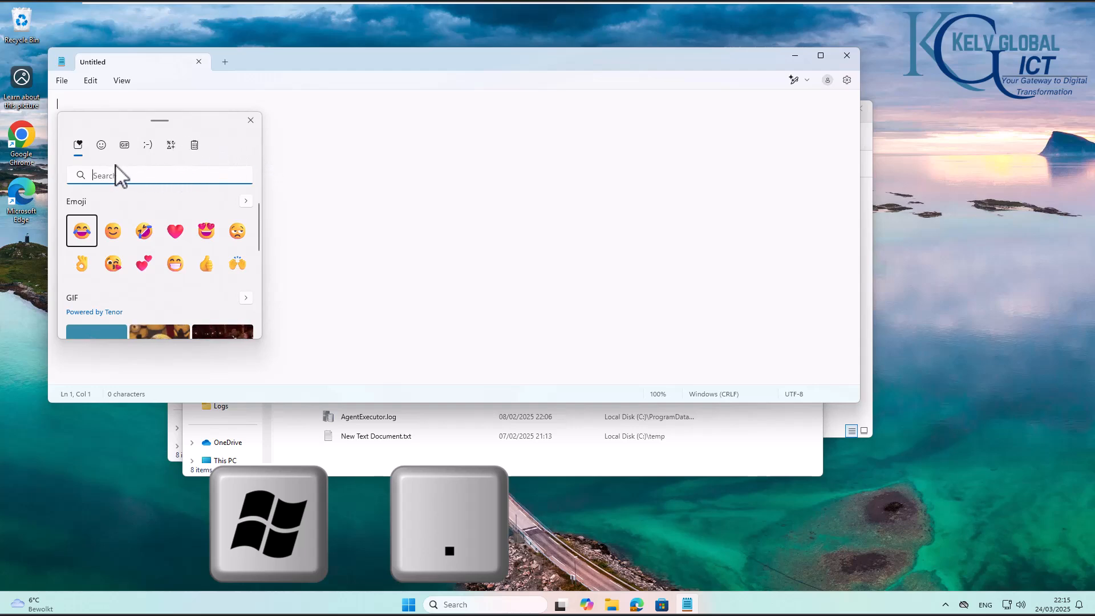
pyautogui.click(114, 240)
pyautogui.click(82, 265)
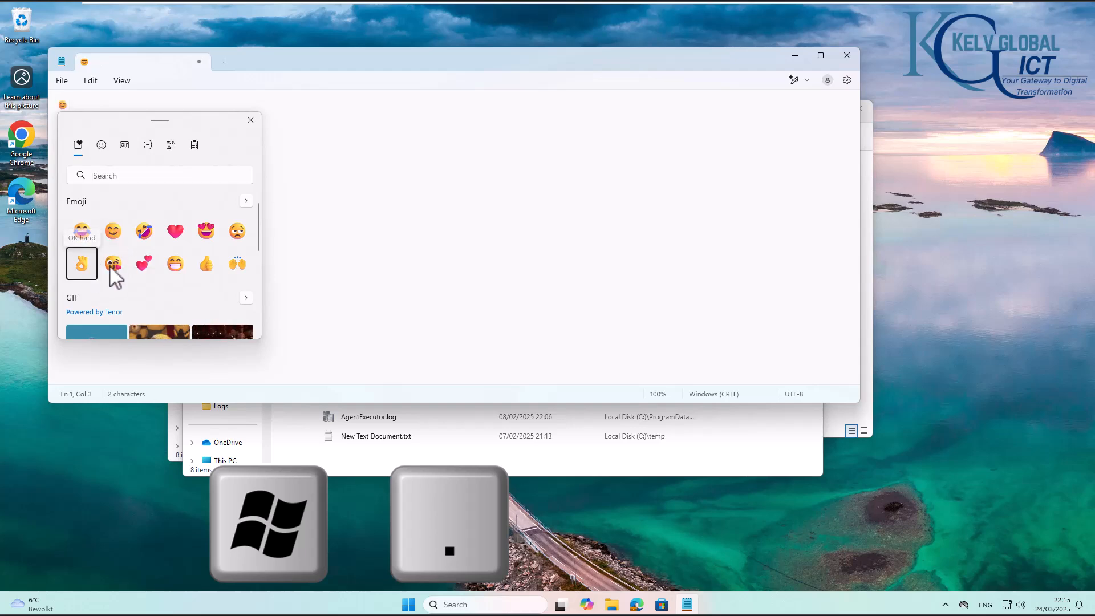
pyautogui.click(147, 268)
pyautogui.click(172, 269)
# Step: Browse the smiley faces emoji category and add a blue heart and a green heart from the Symbols category
pyautogui.click(100, 149)
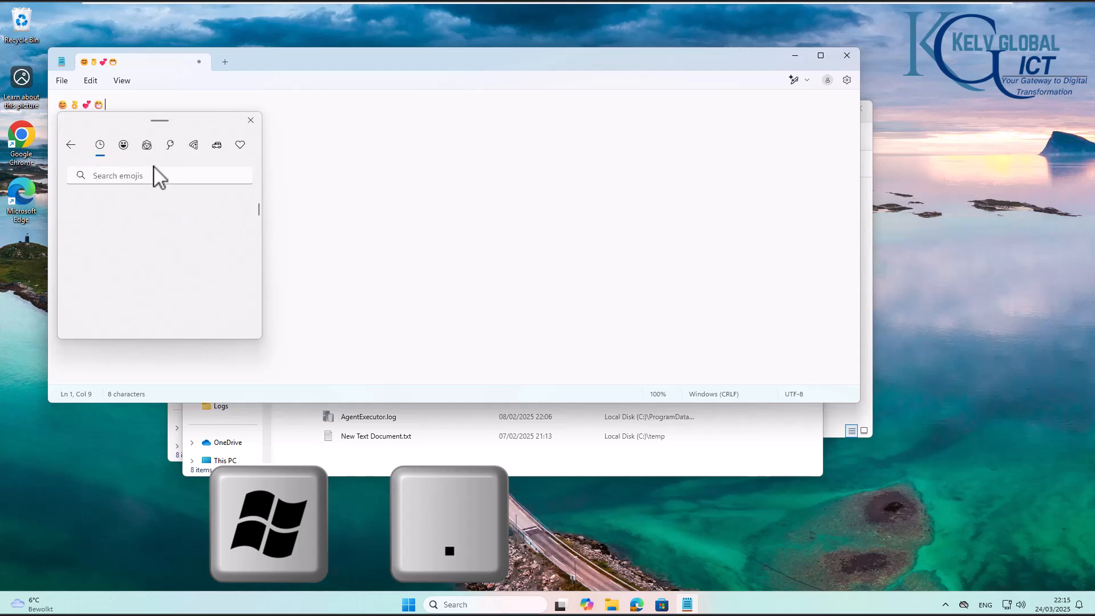
pyautogui.click(124, 146)
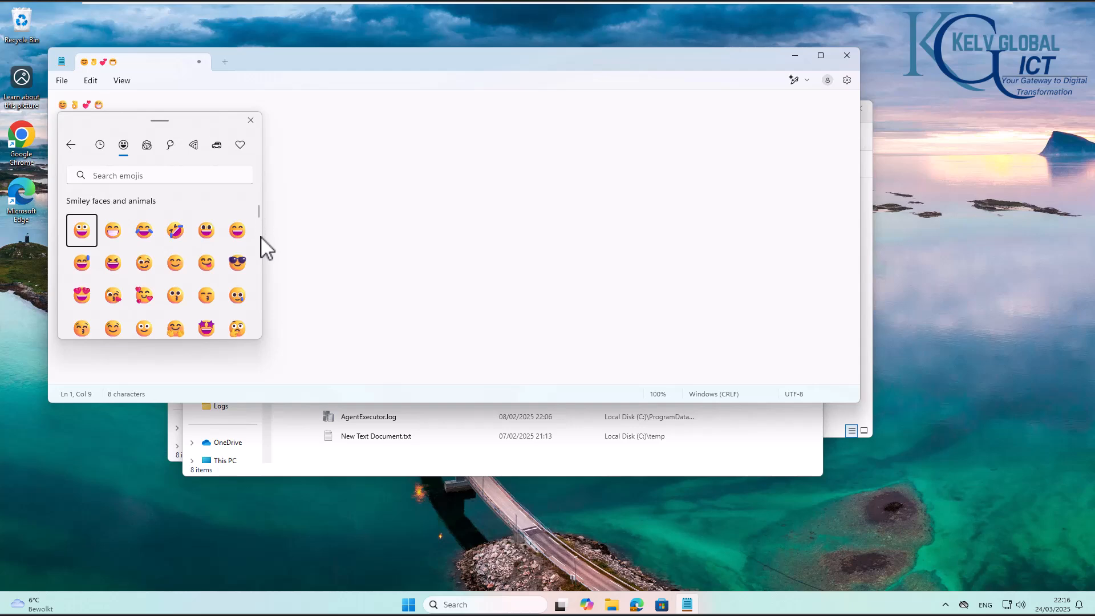
pyautogui.click(239, 151)
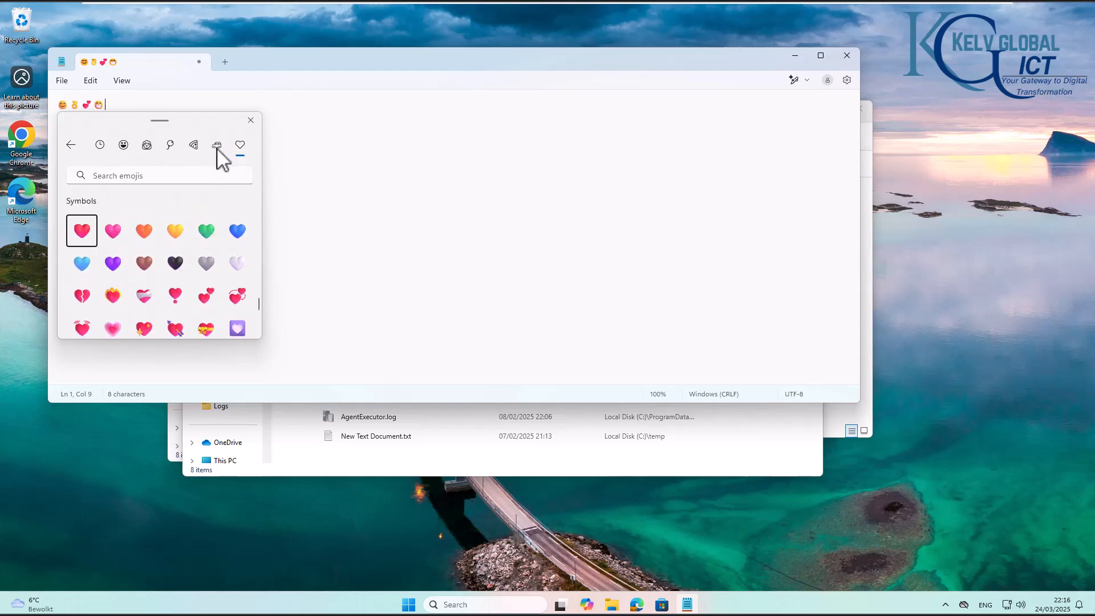
pyautogui.click(237, 231)
pyautogui.click(205, 231)
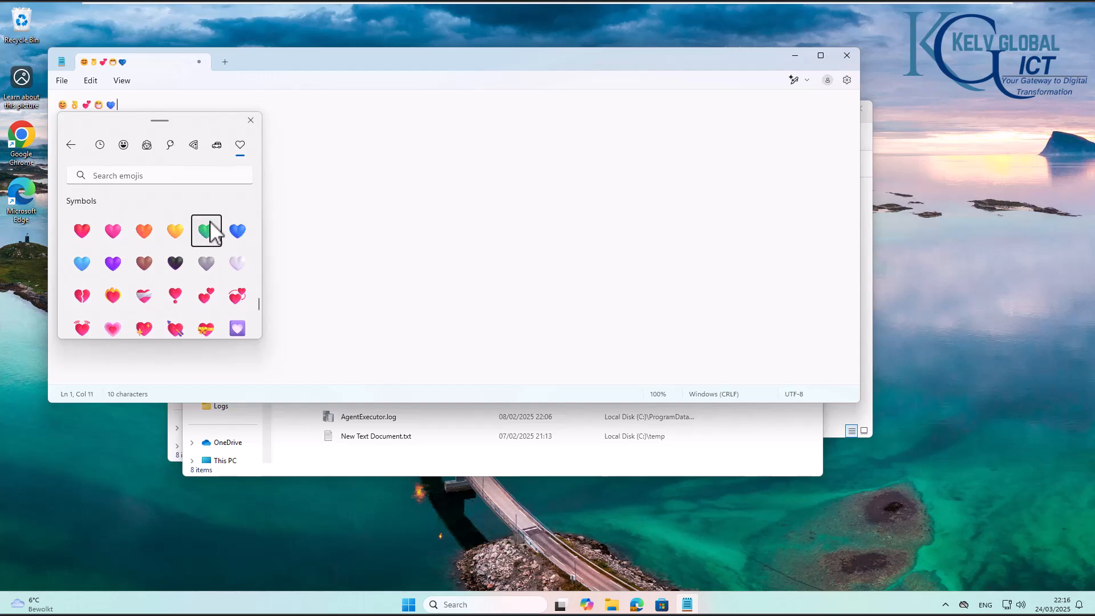
# Step: Add the taxi and auto rickshaw emojis from the Transportation and places category and close the emoji panel
pyautogui.click(217, 147)
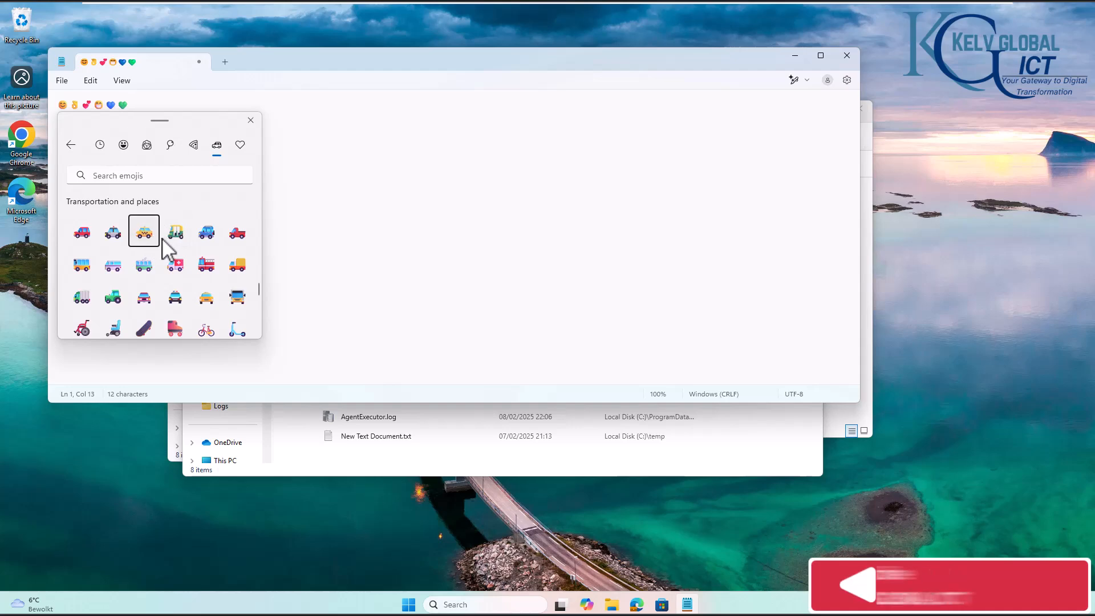
pyautogui.click(161, 237)
pyautogui.click(173, 243)
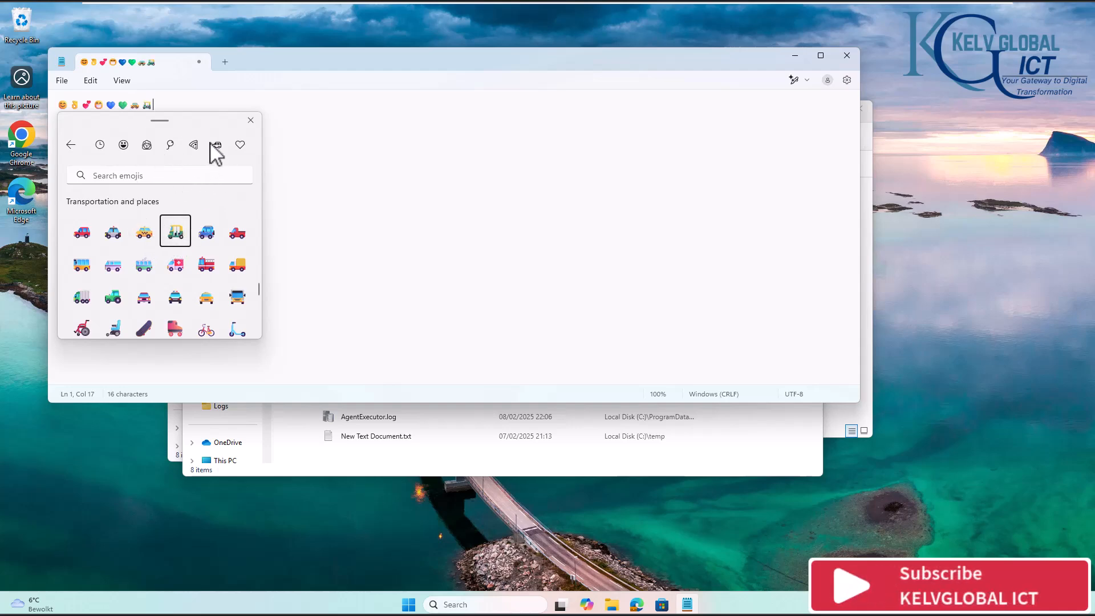
pyautogui.click(250, 120)
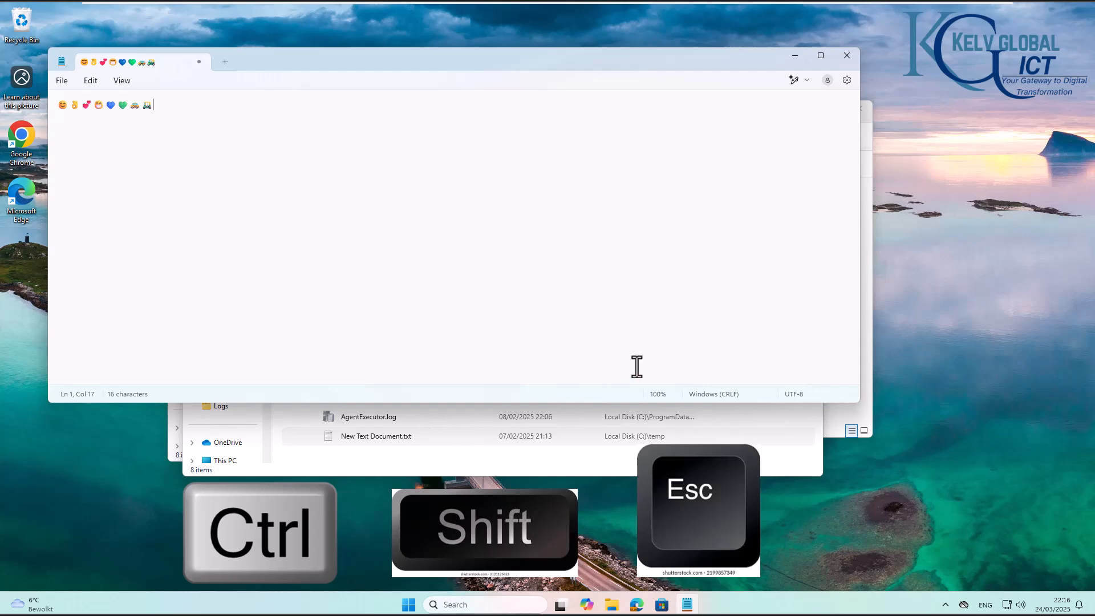
# Step: Open Task Manager on its Processes page
pyautogui.hotkey('ctrl', 'shift', 'Escape')
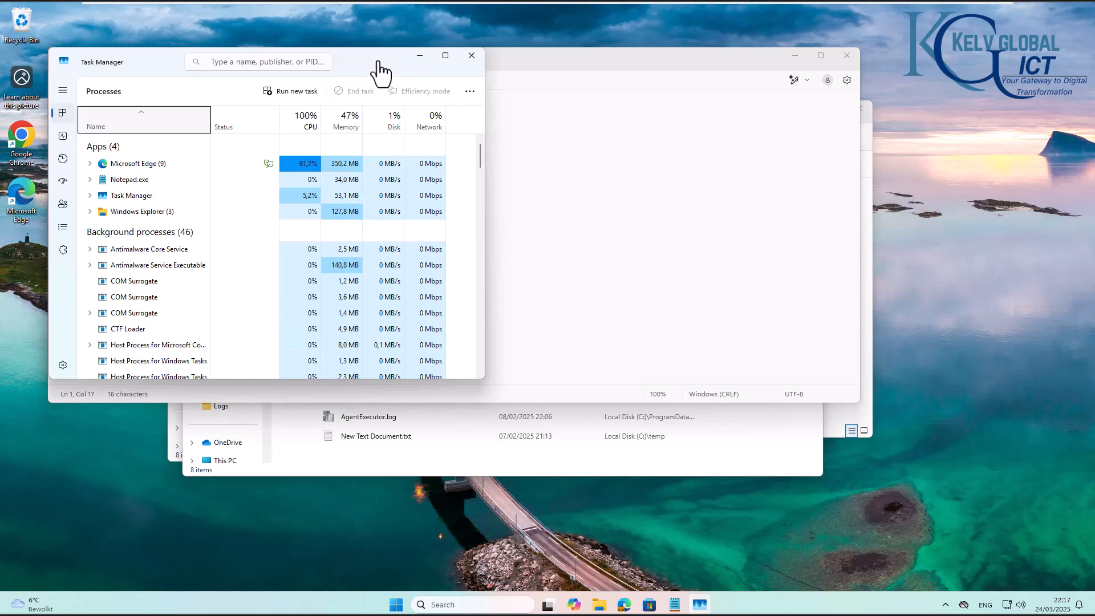
# Step: Lock the computer so that the Windows lock screen is shown
pyautogui.press('super')
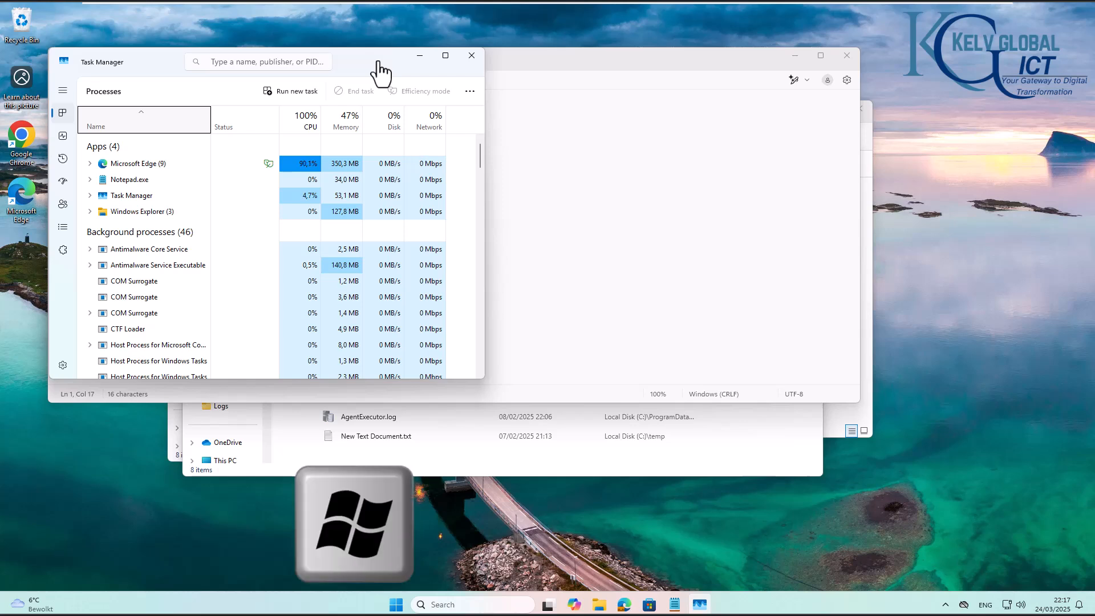
pyautogui.press('super+l')
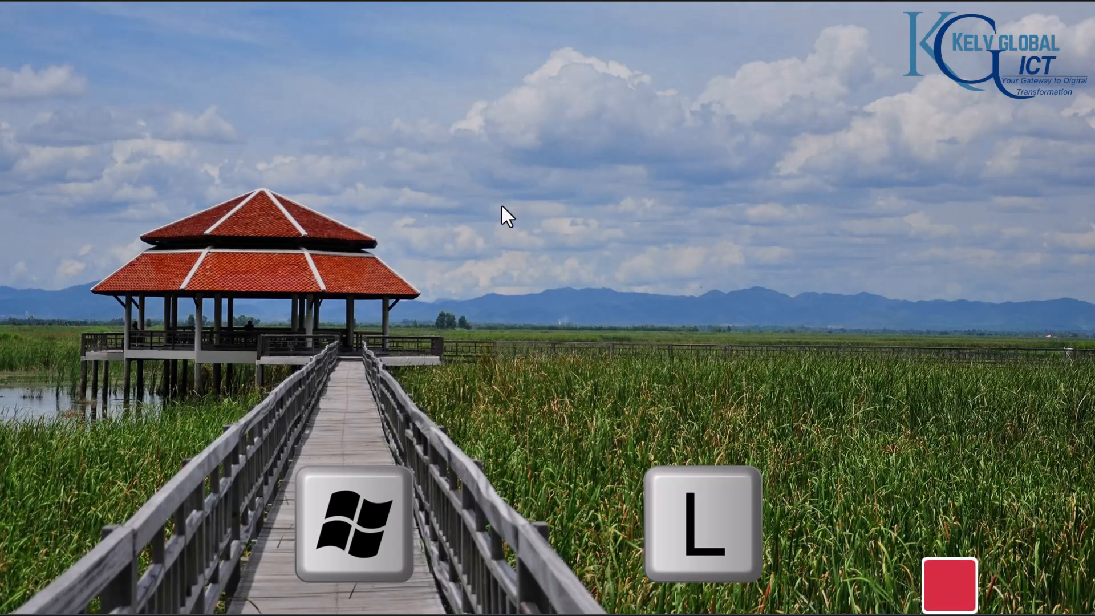